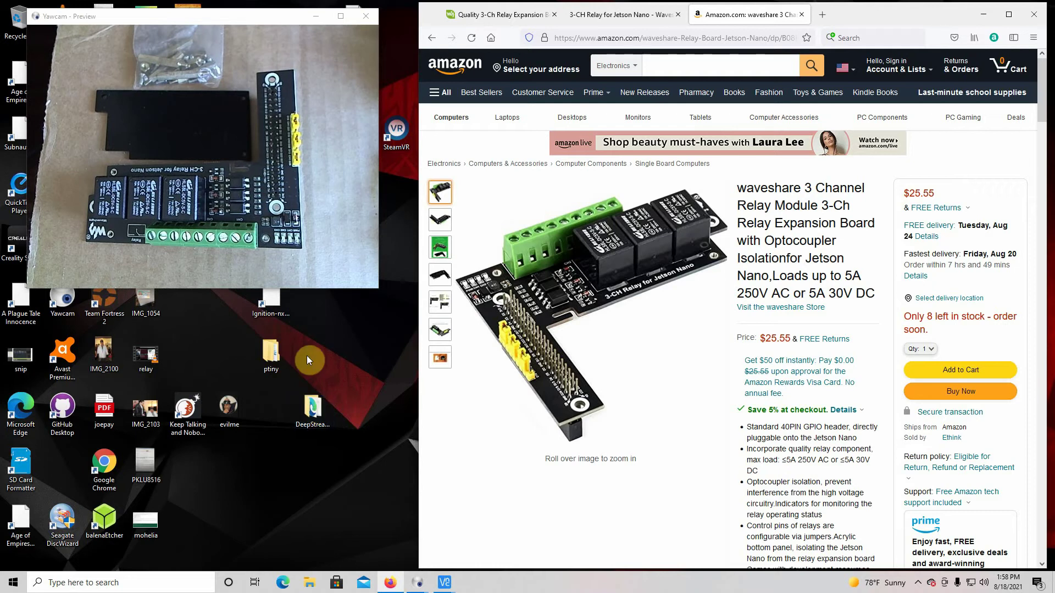
# Switch to the Waveshare 3-Ch Relay Expansion Board product page and return to its top.
pyautogui.click(498, 15)
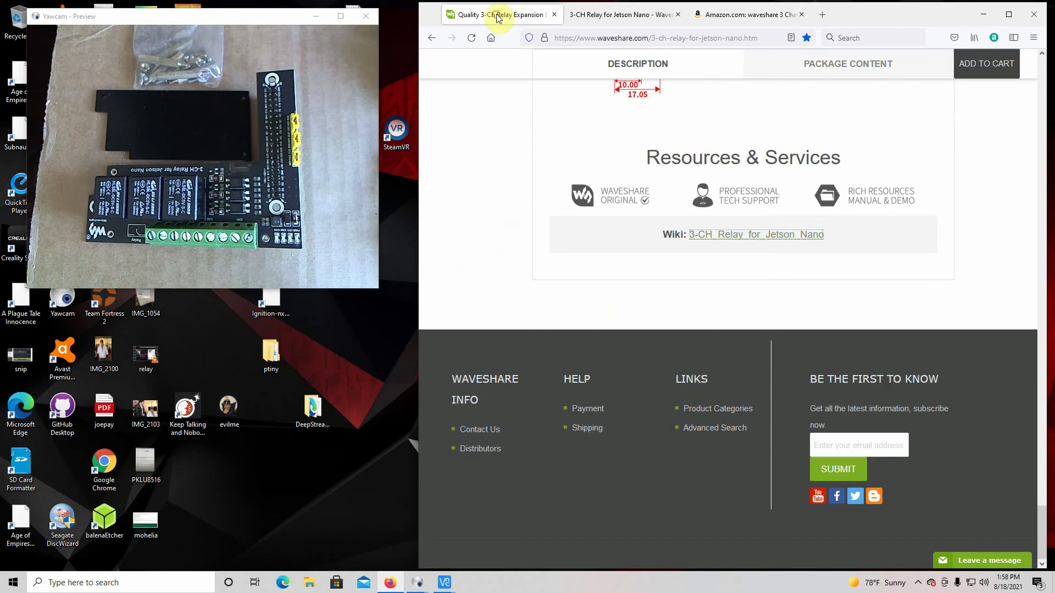
pyautogui.scroll(6, 618, 214)
pyautogui.scroll(20, 615, 199)
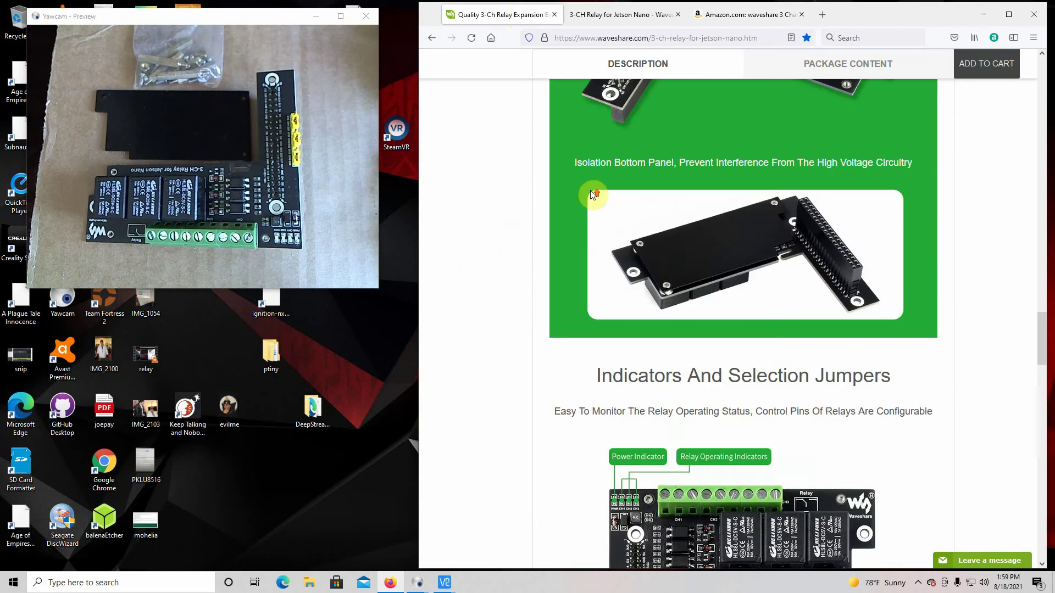
pyautogui.scroll(7, 583, 165)
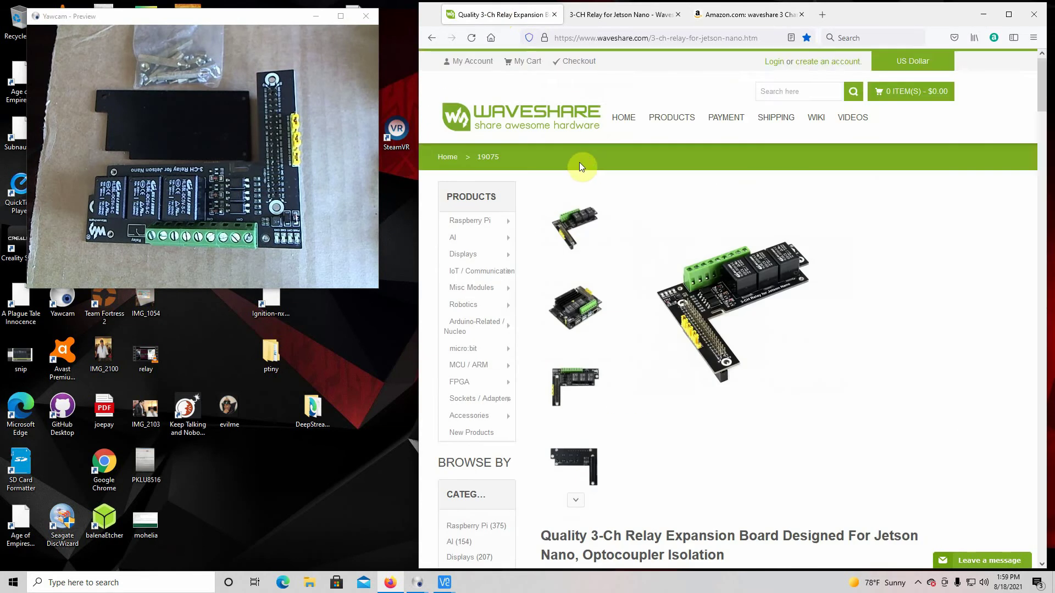
pyautogui.scroll(-3, 579, 167)
pyautogui.scroll(2, 574, 170)
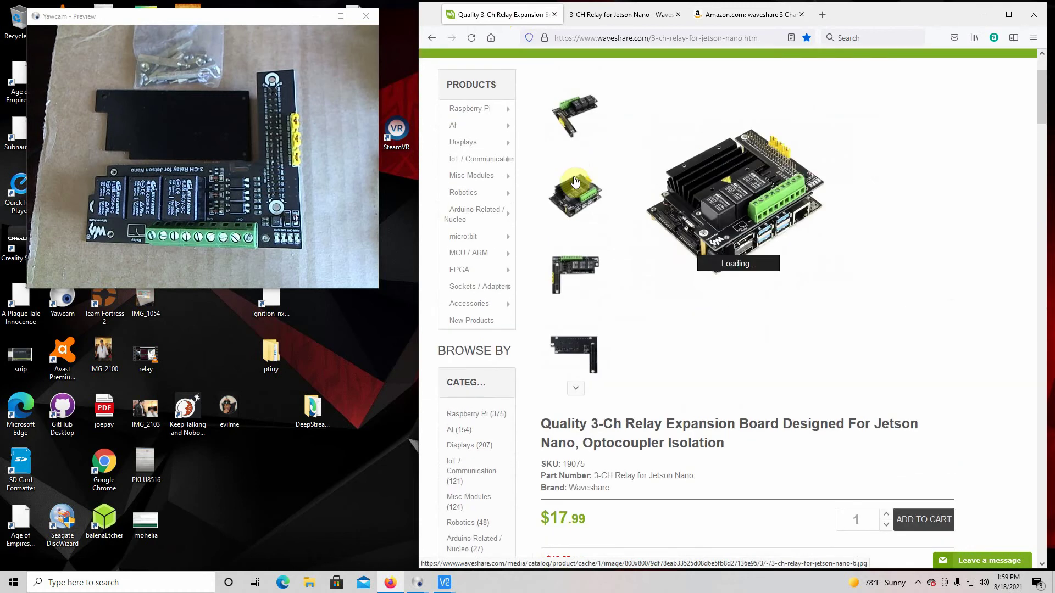
# Scroll through the product description down to Resources & Services and its Wiki link.
pyautogui.scroll(-2, 578, 243)
pyautogui.scroll(-10, 578, 243)
pyautogui.scroll(-15, 585, 255)
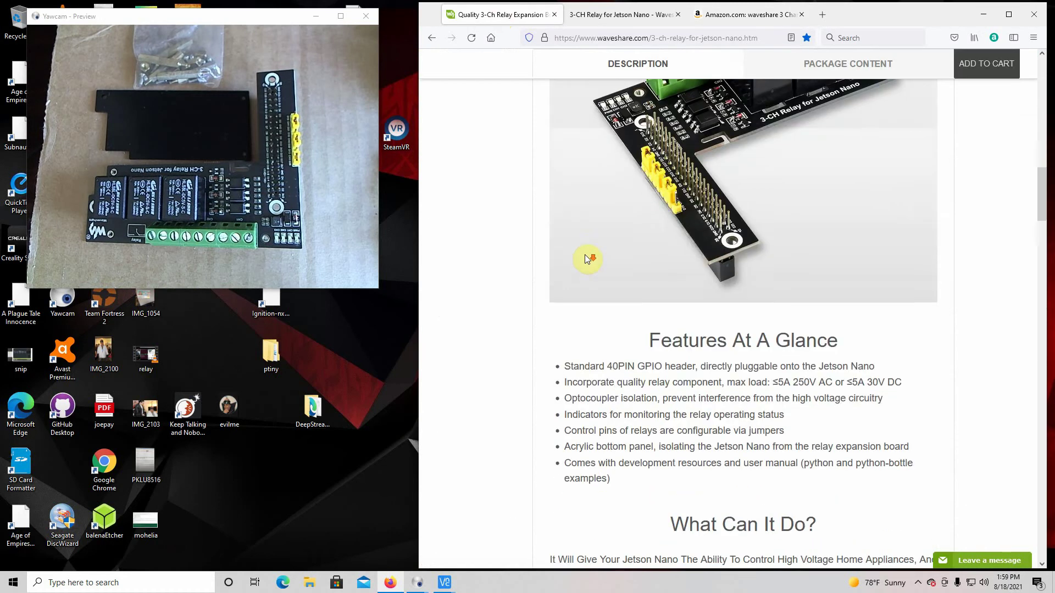
pyautogui.scroll(-10, 586, 257)
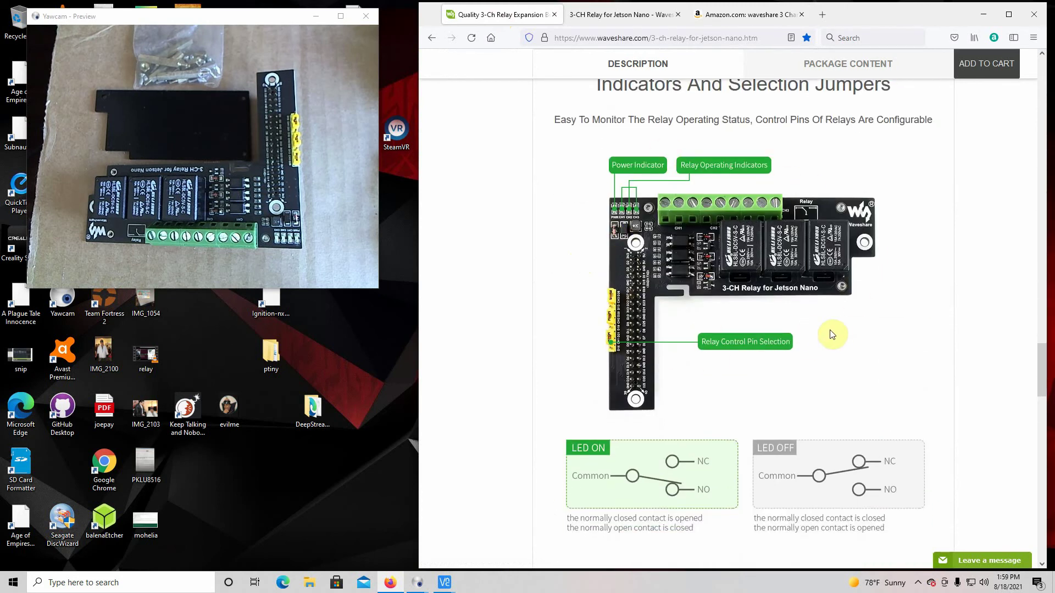
pyautogui.scroll(-7, 835, 333)
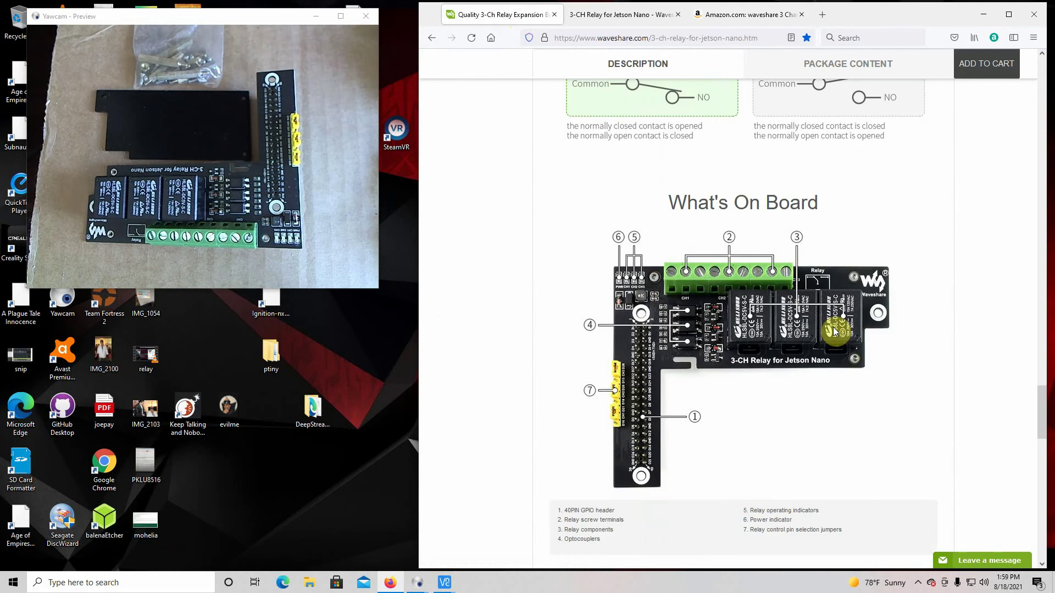
pyautogui.scroll(-1, 834, 331)
pyautogui.scroll(-7, 834, 332)
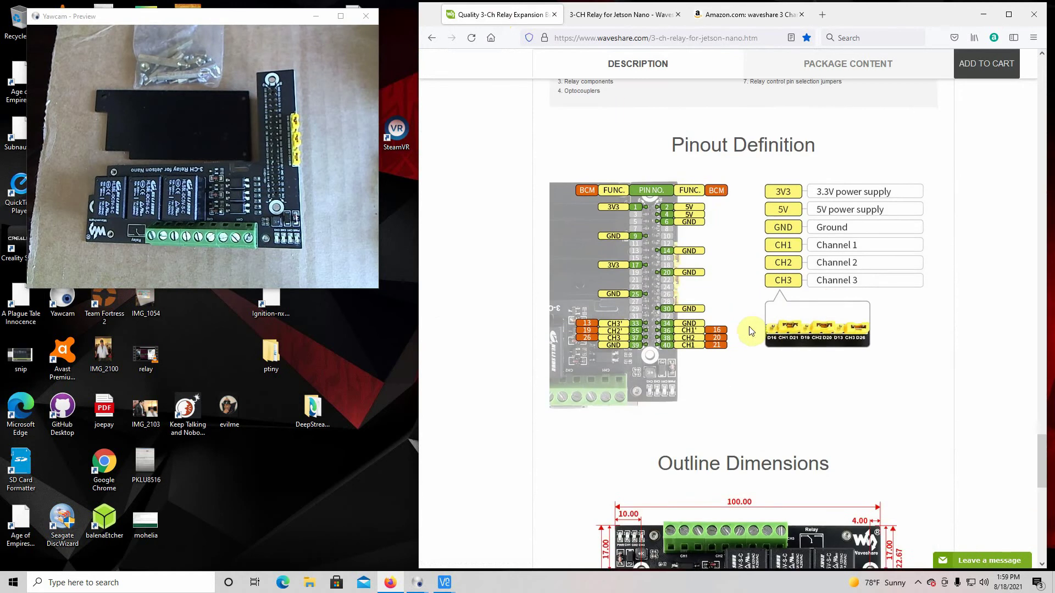
pyautogui.scroll(-7, 749, 325)
pyautogui.scroll(-3, 752, 326)
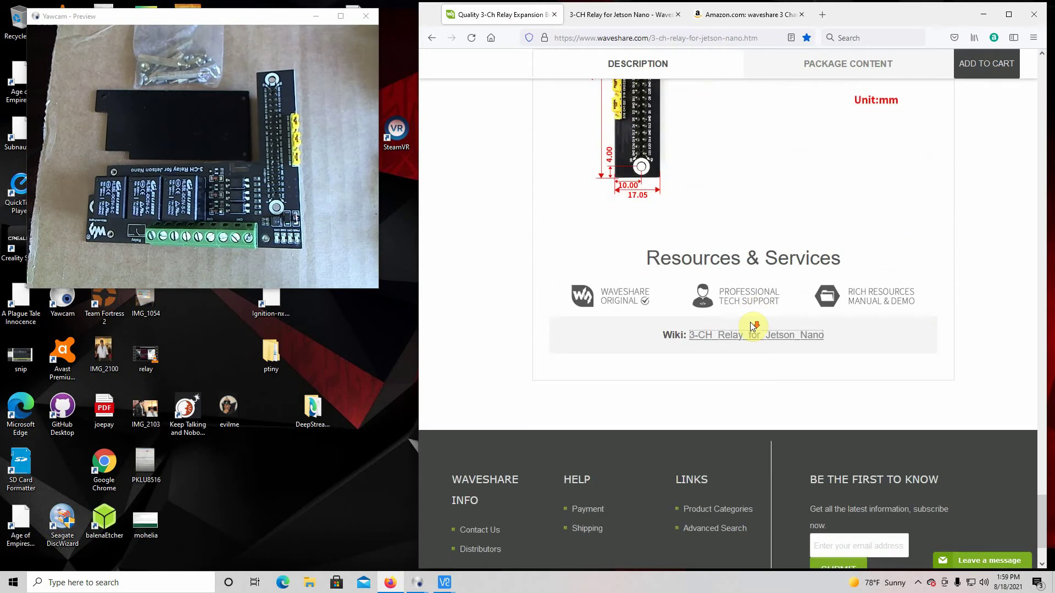
# Show the 3-CH Relay for Jetson Nano wiki's User Guide, down to its Jumpers and Examples sections.
pyautogui.click(607, 20)
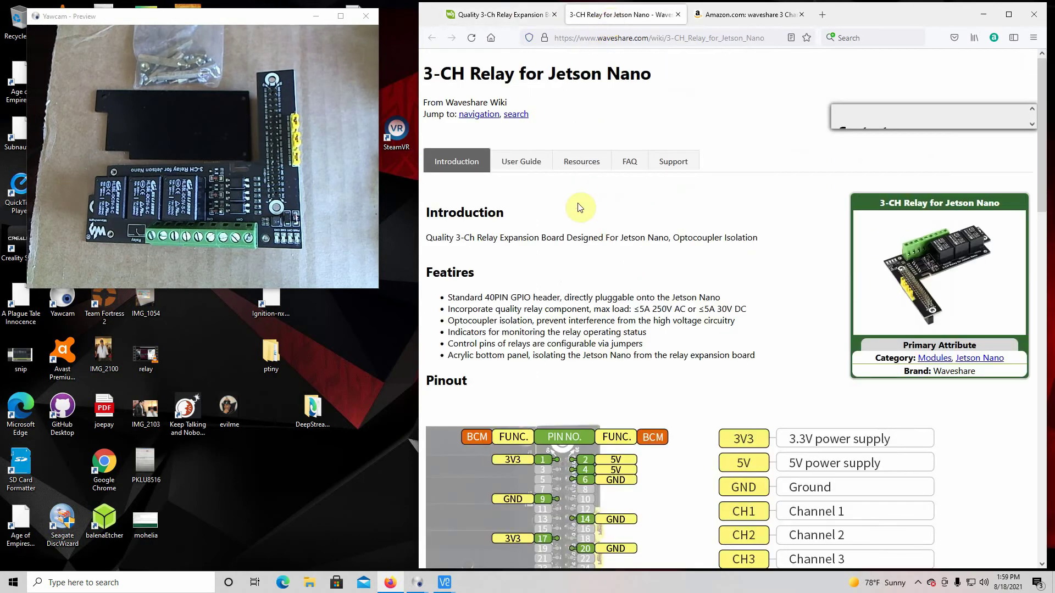
pyautogui.scroll(-2, 574, 209)
pyautogui.scroll(1, 575, 209)
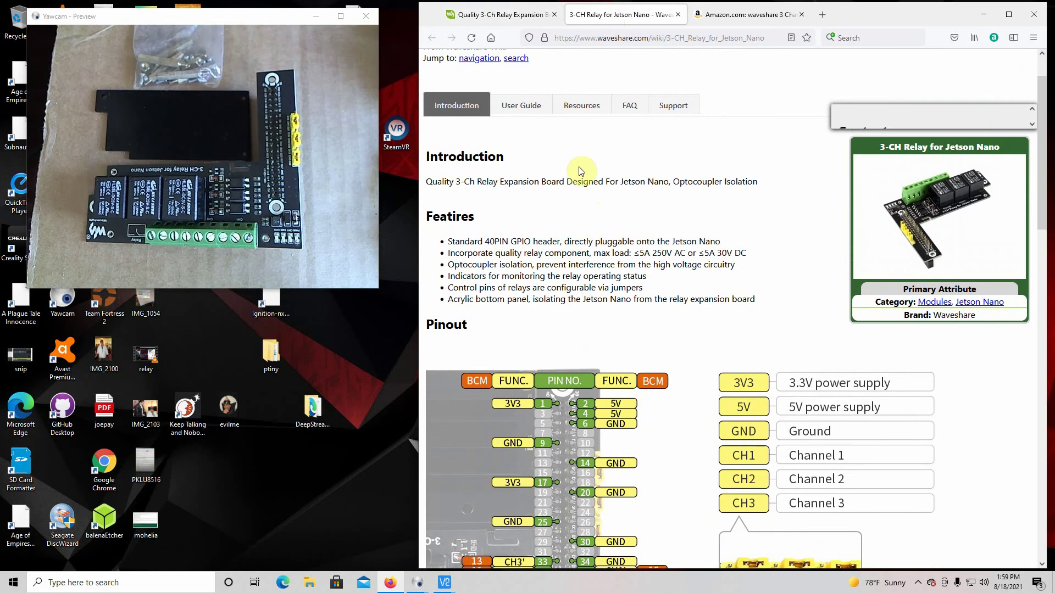
pyautogui.click(522, 109)
pyautogui.scroll(-3, 626, 334)
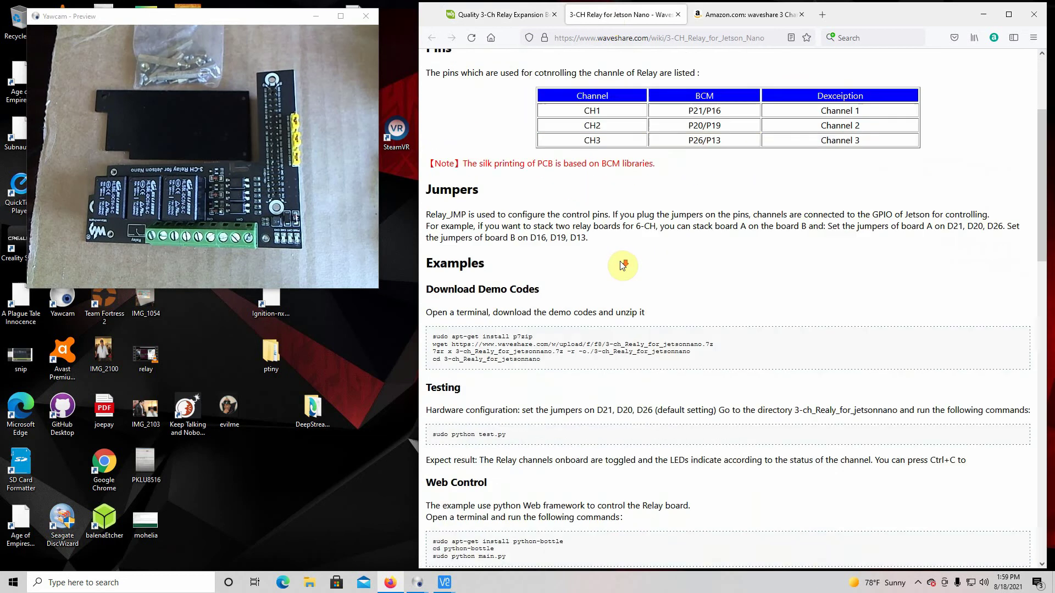
pyautogui.scroll(-2, 525, 339)
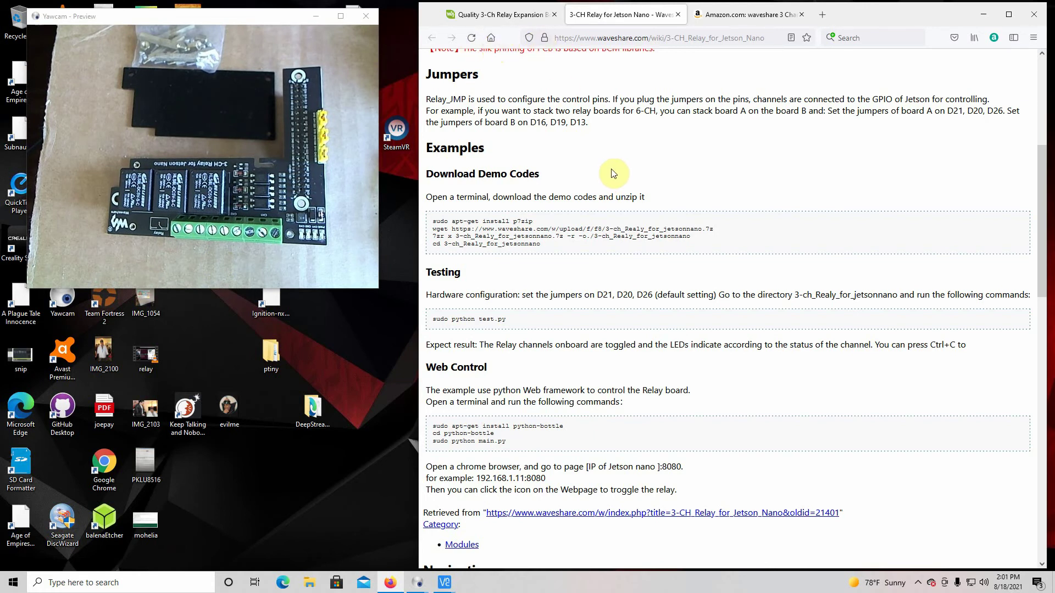
pyautogui.scroll(4, 614, 173)
pyautogui.scroll(1, 613, 172)
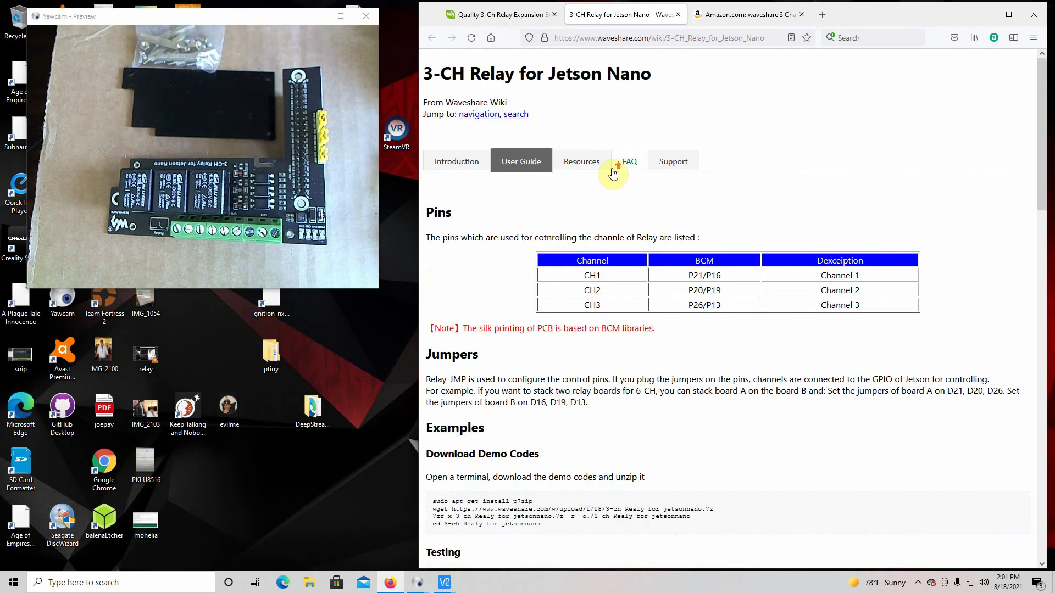
pyautogui.scroll(-8, 614, 173)
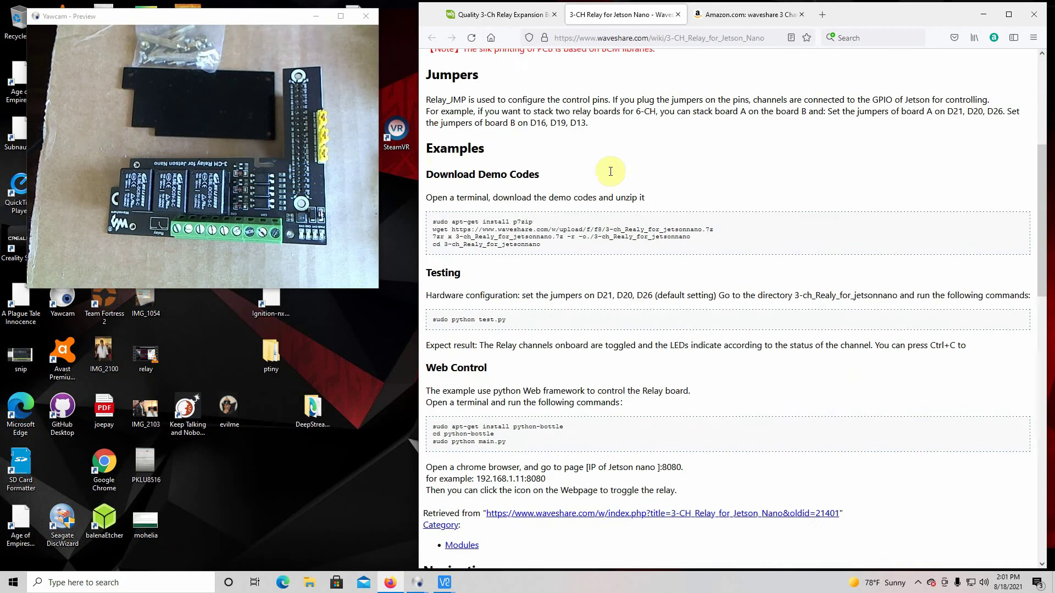
pyautogui.scroll(-1, 610, 172)
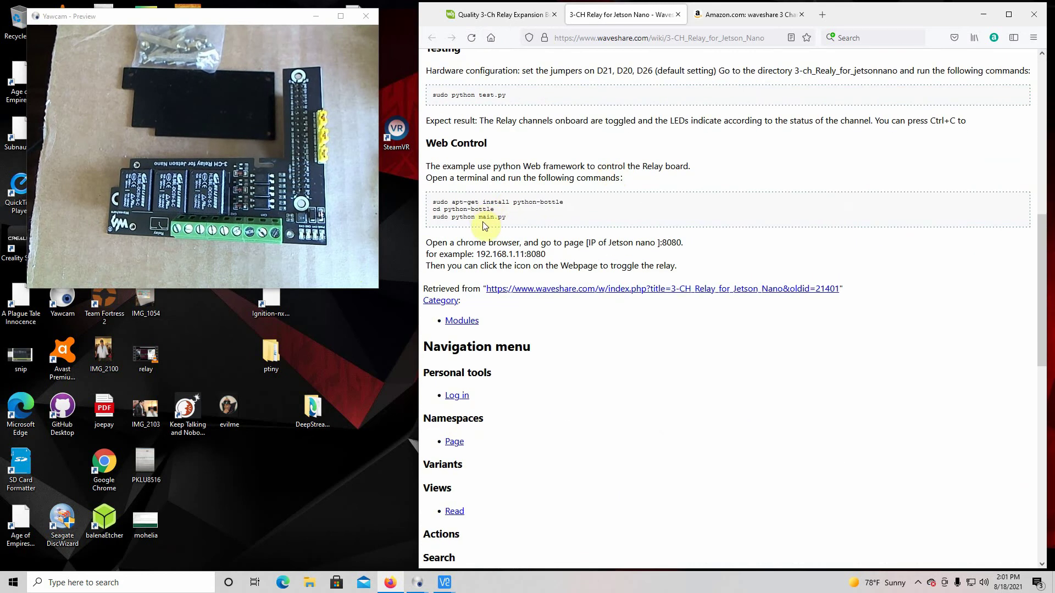
pyautogui.click(747, 15)
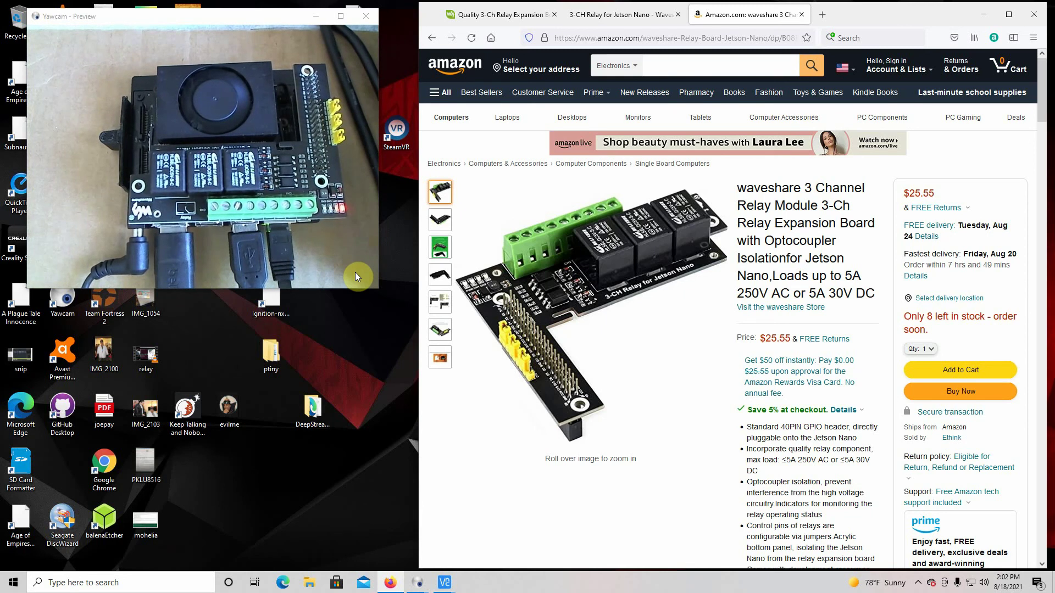
pyautogui.click(604, 23)
pyautogui.scroll(2, 540, 168)
pyautogui.scroll(5, 539, 163)
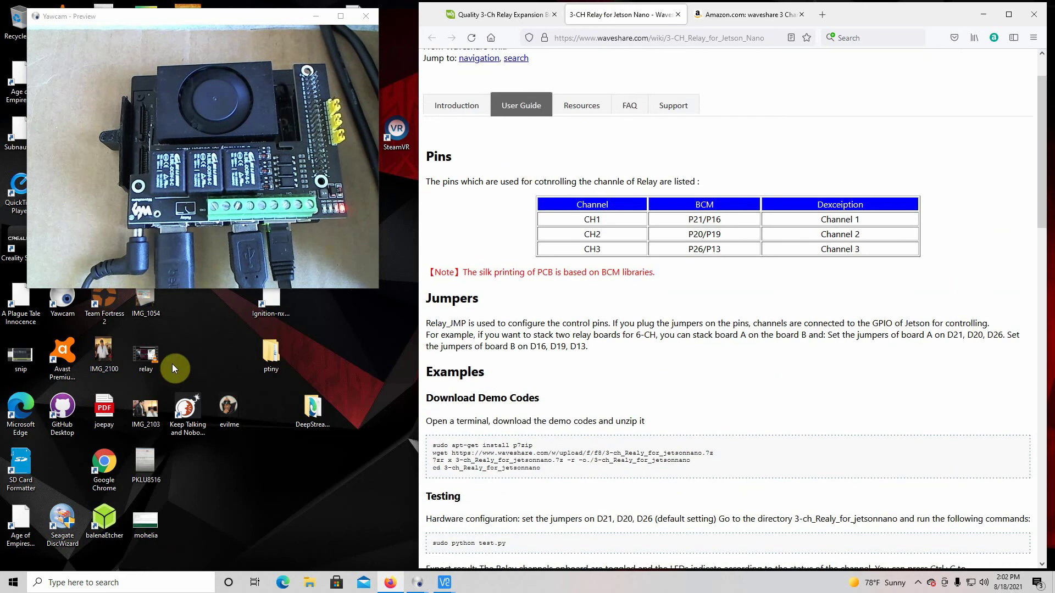
pyautogui.moveTo(440, 585)
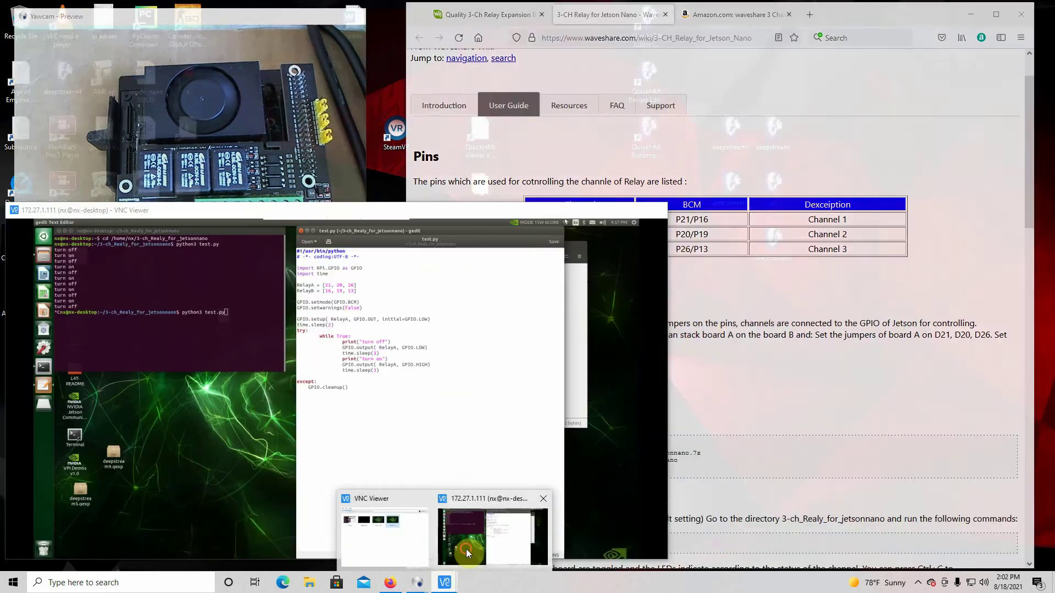
# Bring the Jetson's remote desktop forward, drag the test.py editor aside, and focus the terminal.
pyautogui.click(461, 535)
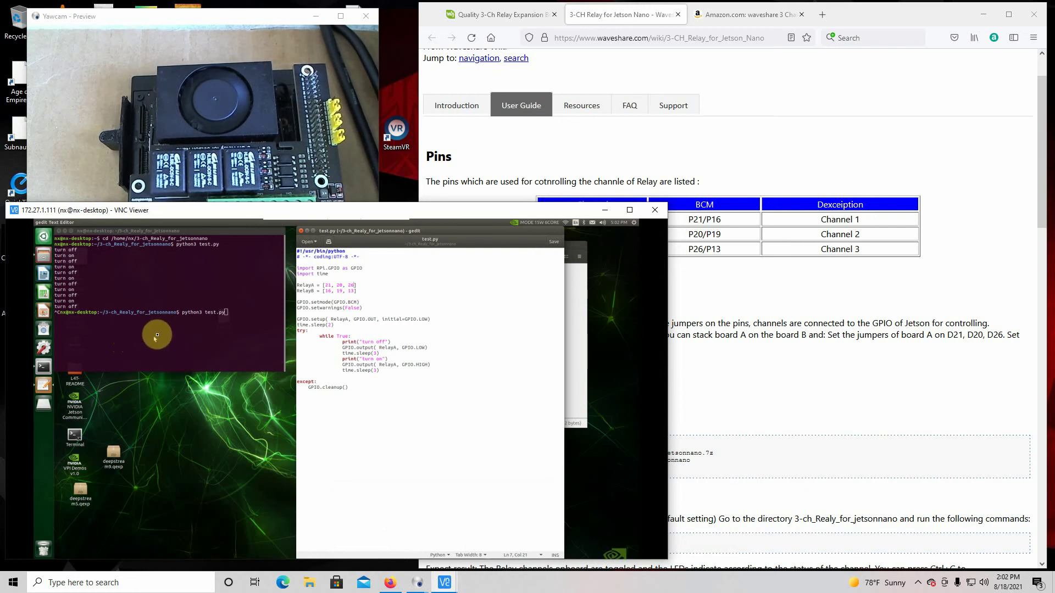
pyautogui.moveTo(447, 232); pyautogui.dragTo(481, 295)
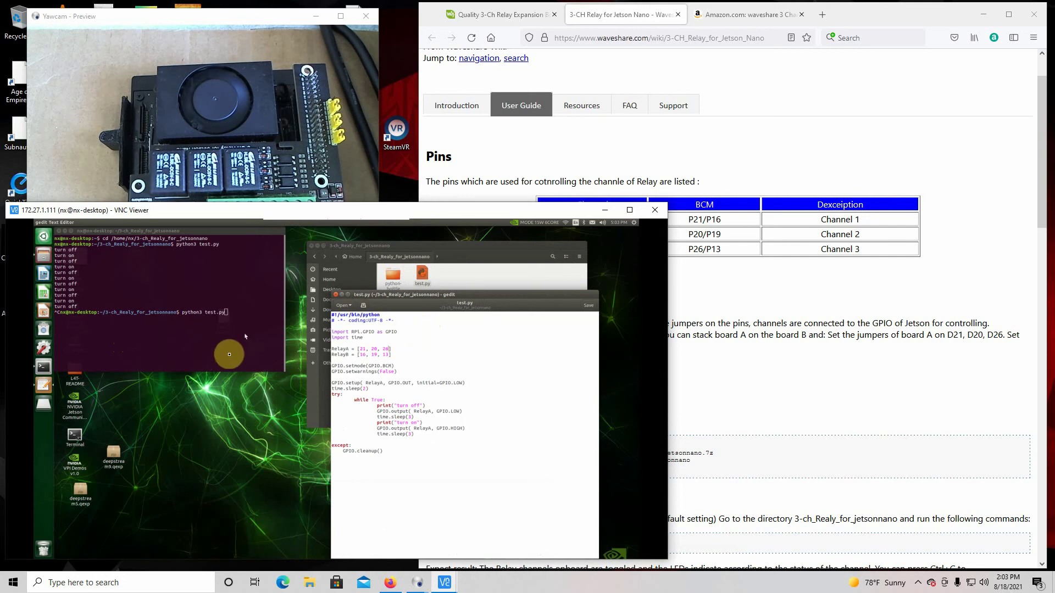
pyautogui.click(248, 309)
pyautogui.click(239, 331)
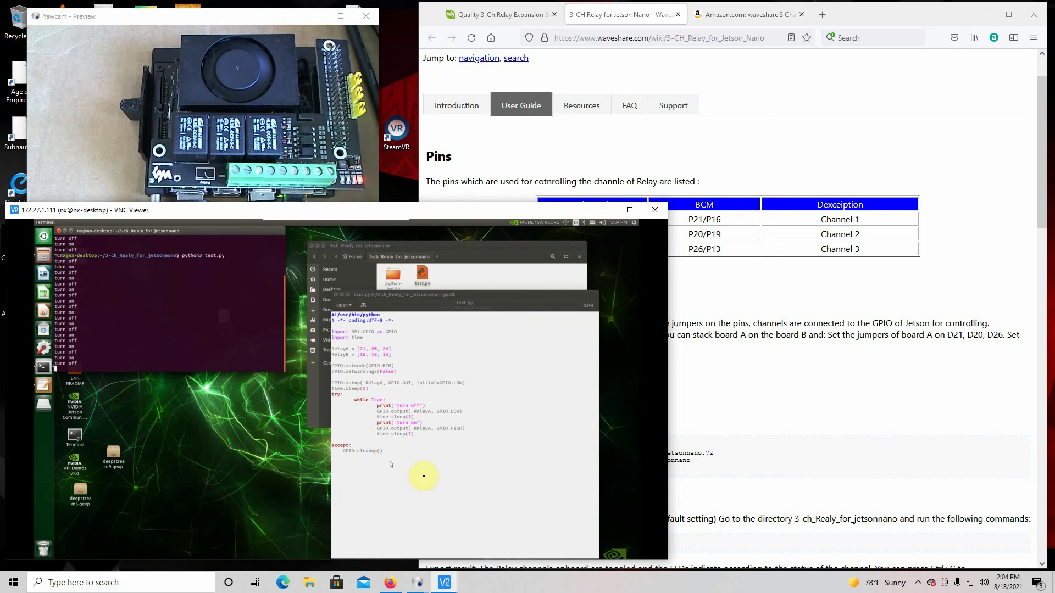
# Return to the Waveshare 3-Ch Relay product page in Firefox, at its Outline Dimensions drawing.
pyautogui.click(748, 414)
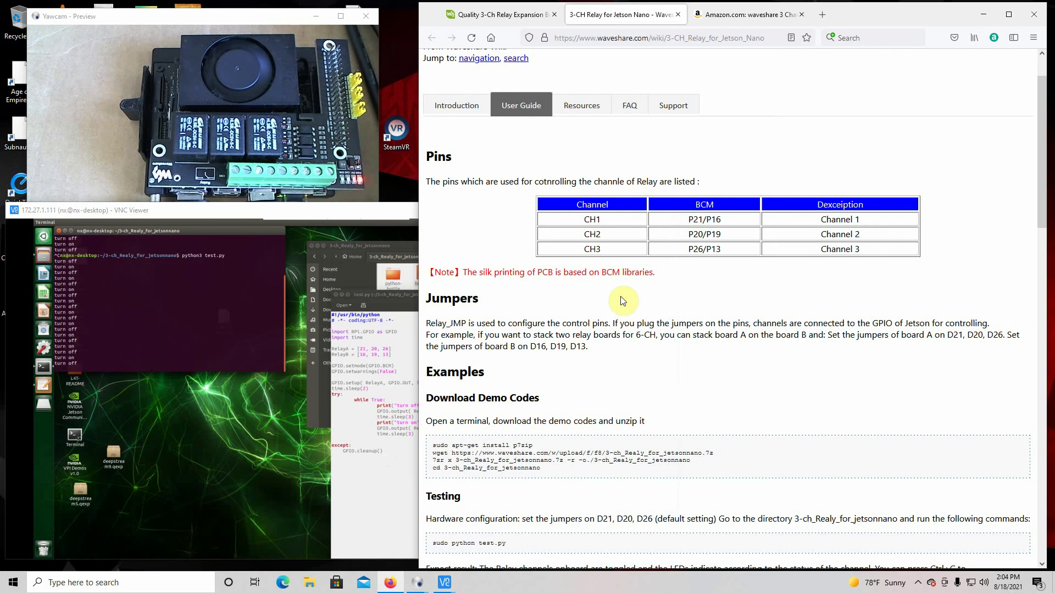
pyautogui.click(491, 14)
pyautogui.scroll(15, 773, 251)
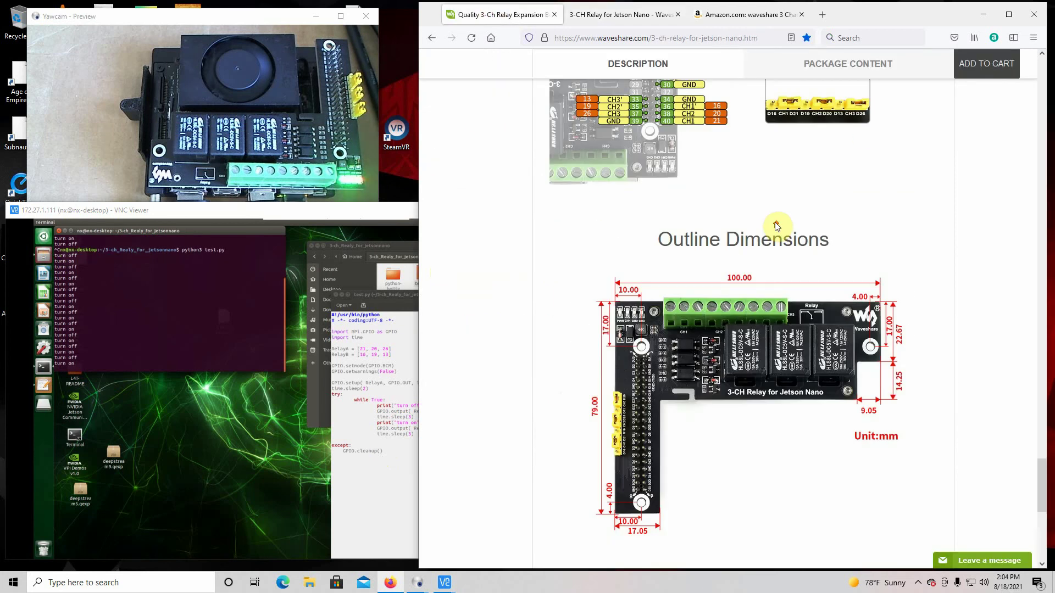